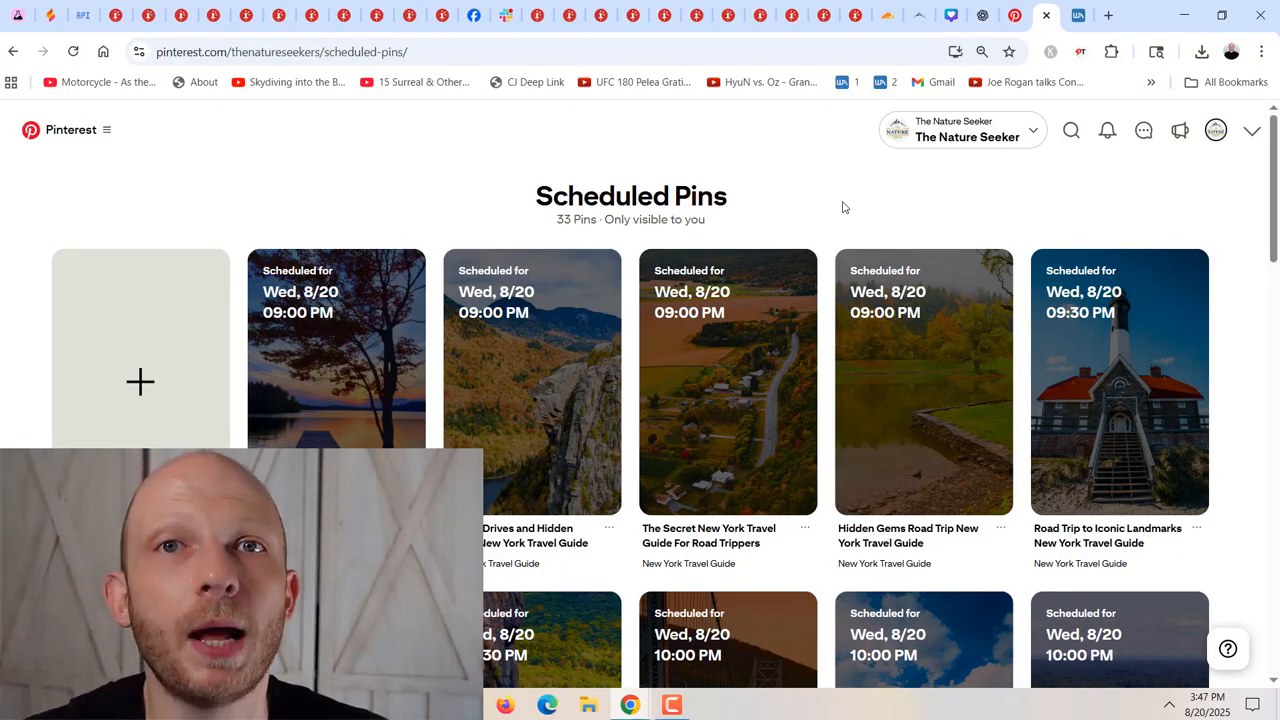
pyautogui.scroll(-3, 820, 471)
pyautogui.scroll(3, 818, 475)
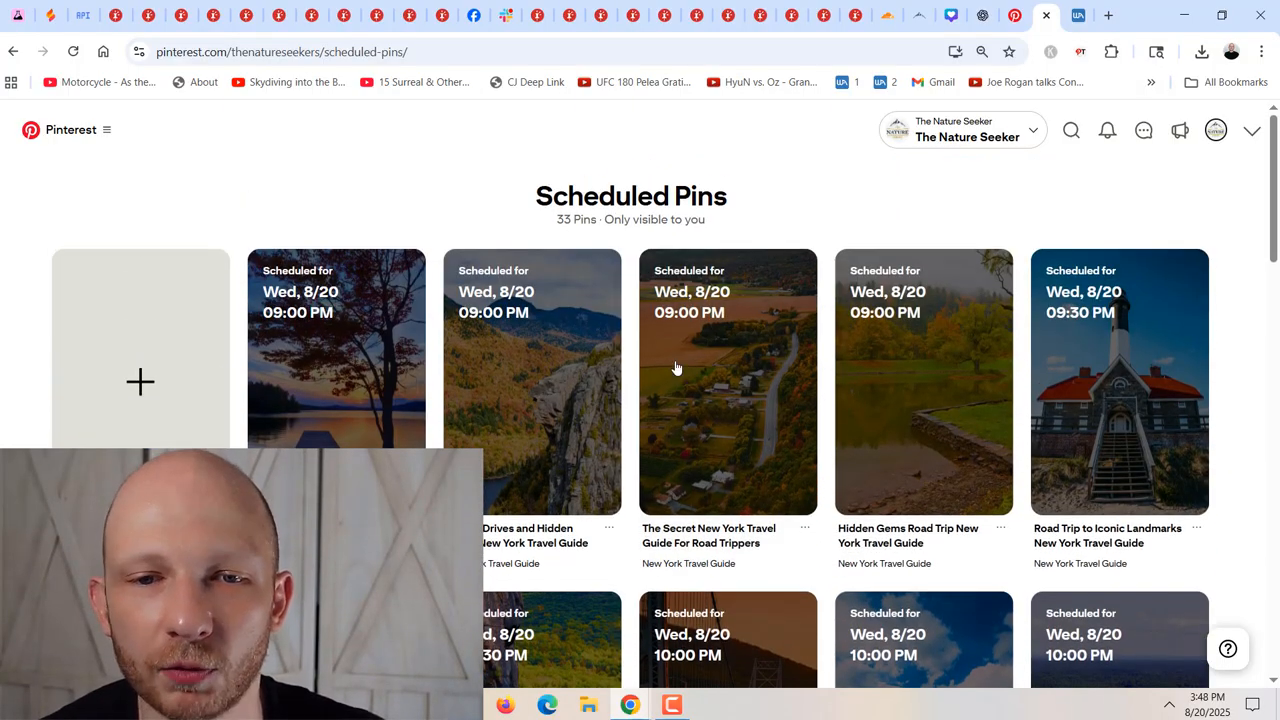
pyautogui.moveTo(553, 225); pyautogui.dragTo(598, 222)
pyautogui.click(810, 221)
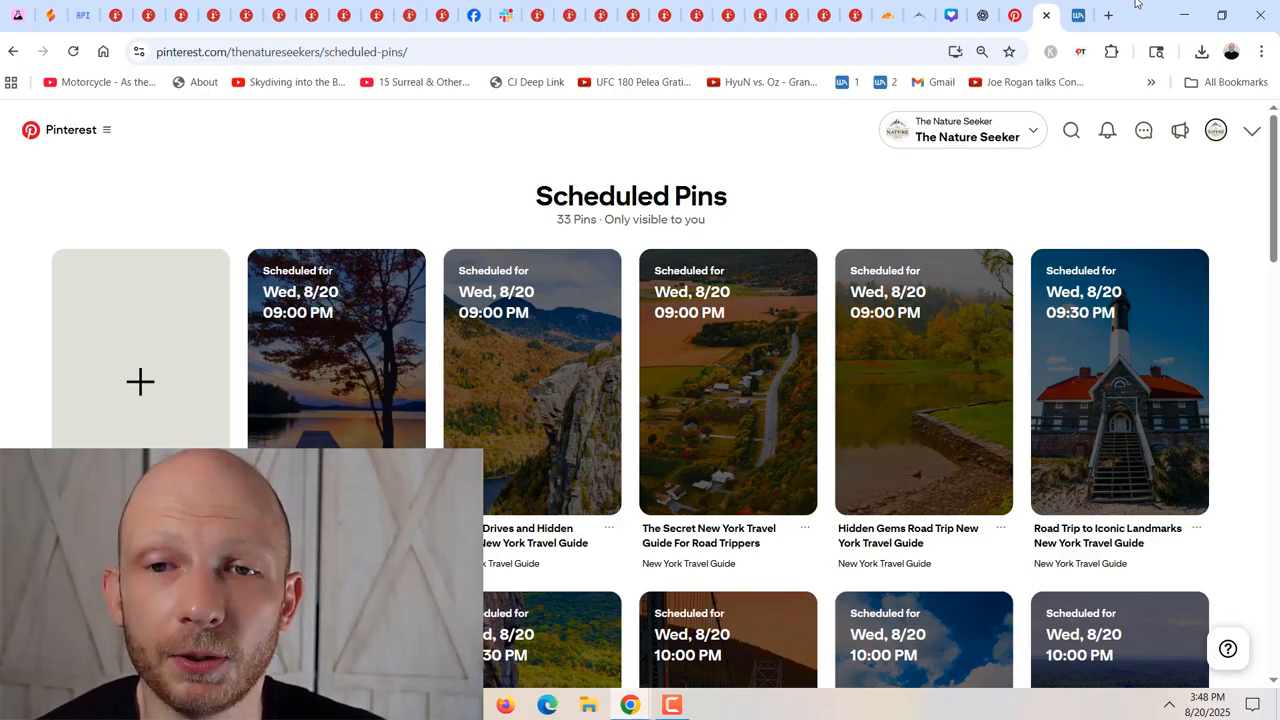
# Open the organic Create Pin page and review the drafted pin "Scenic Road Trip Itinerary Inside A California Travel Guide".
pyautogui.click(1015, 15)
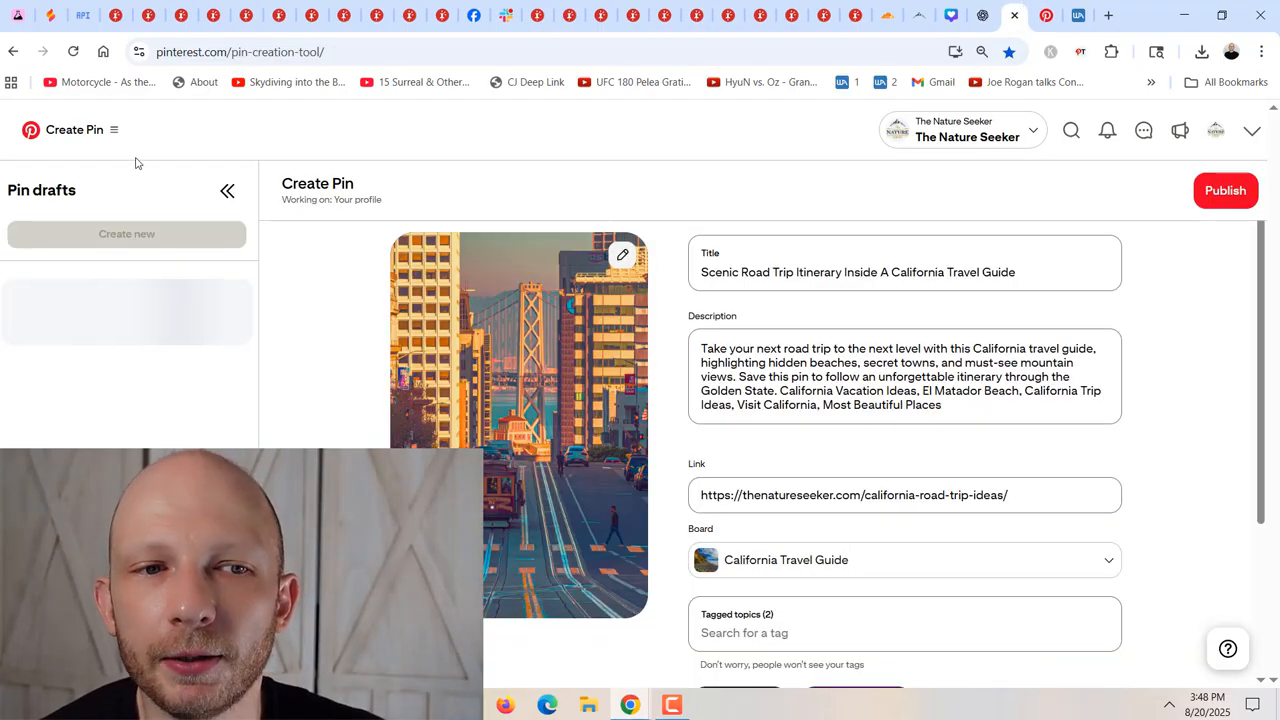
pyautogui.click(112, 130)
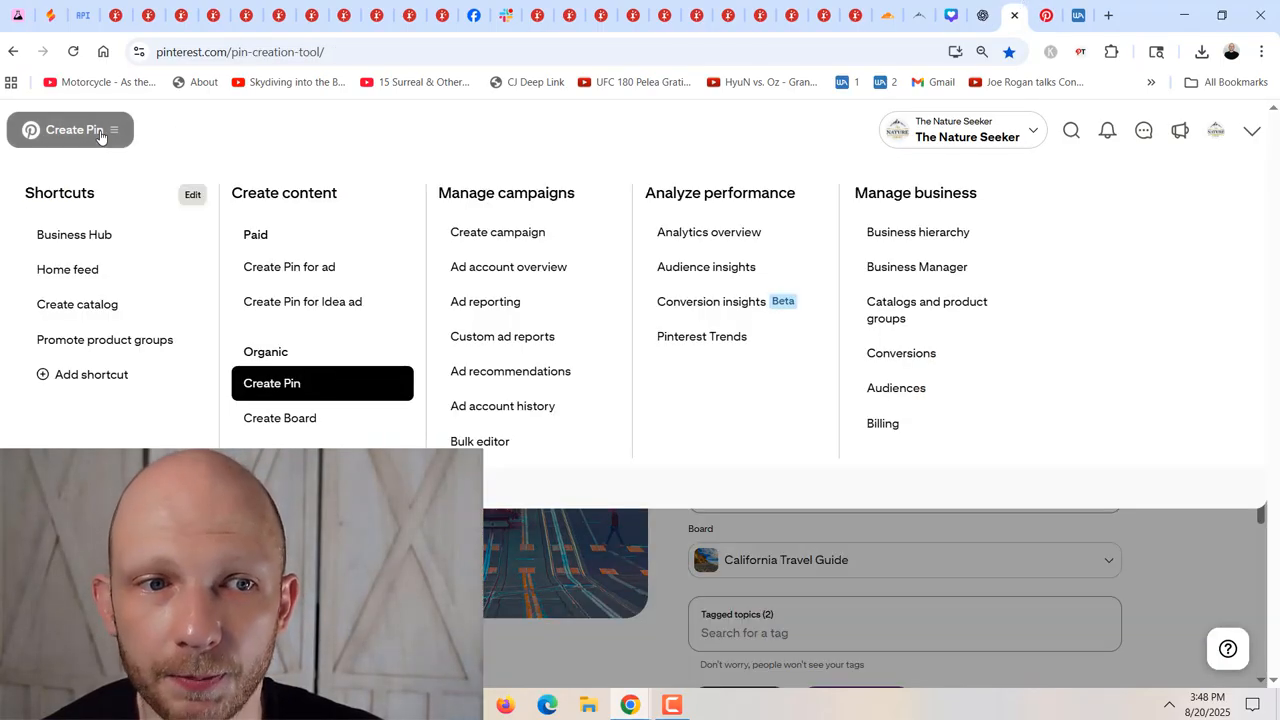
pyautogui.click(300, 383)
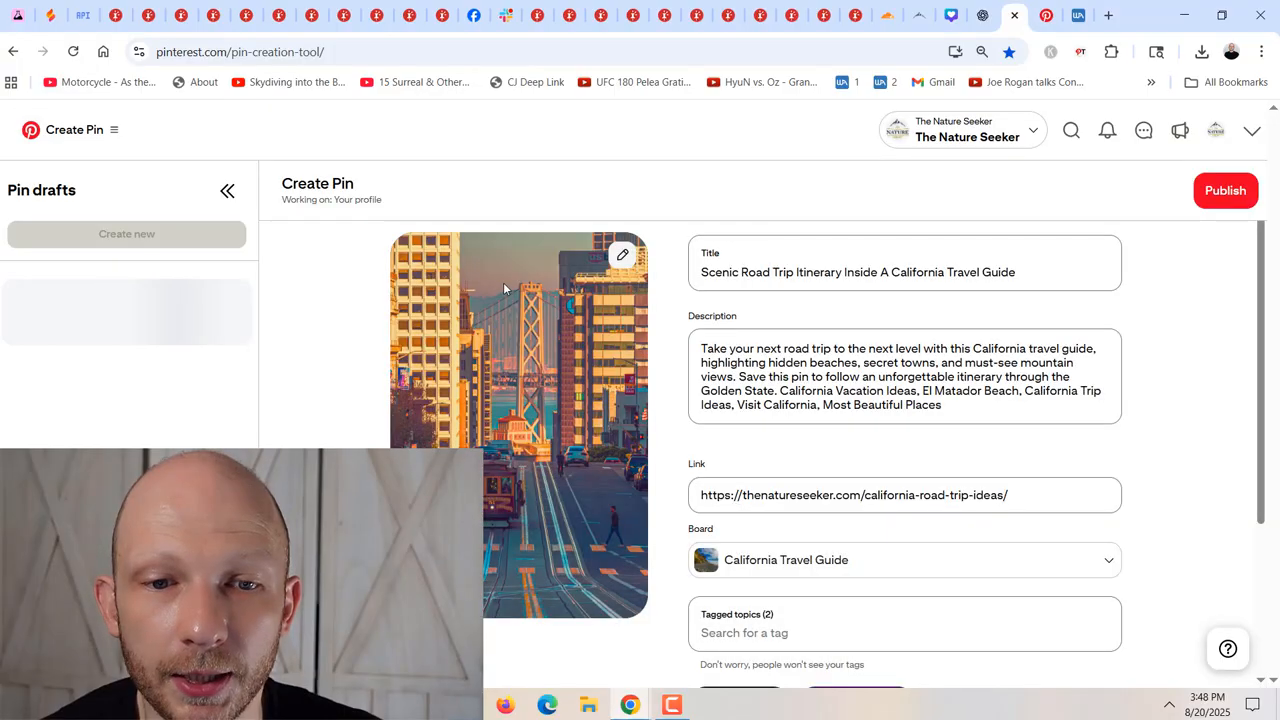
pyautogui.scroll(-3, 666, 380)
pyautogui.scroll(2, 662, 486)
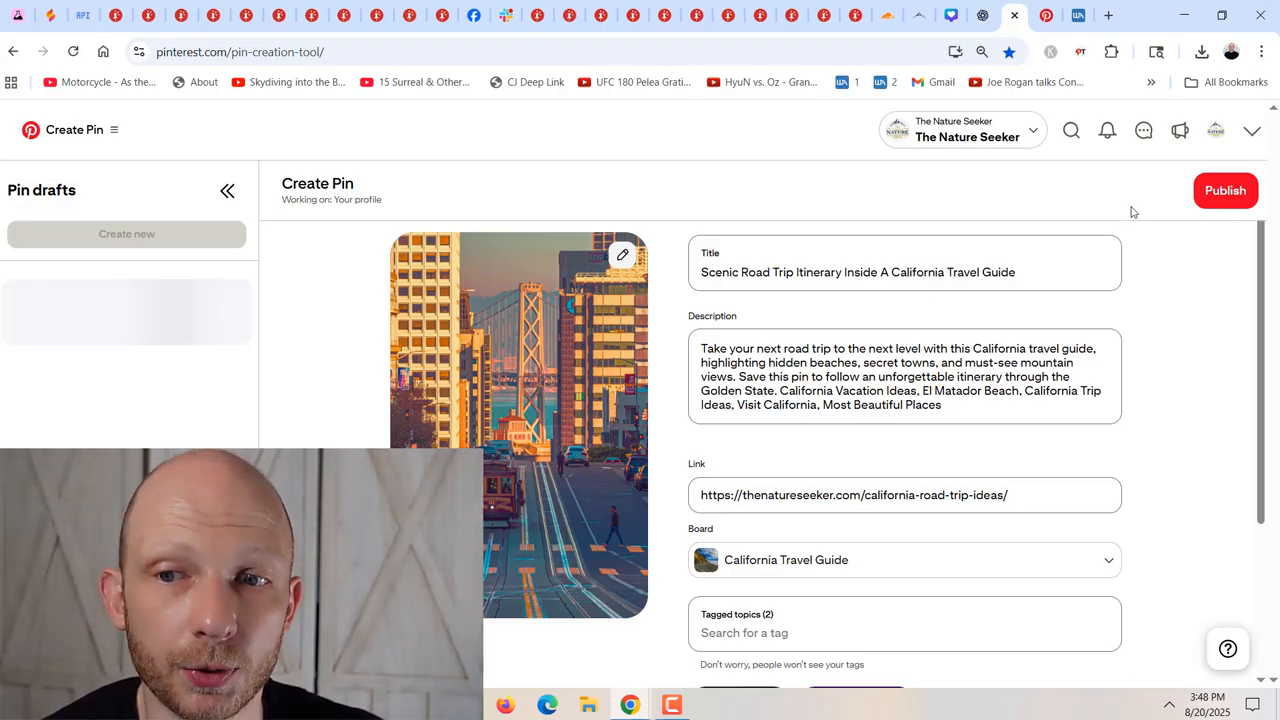
# Enable publishing at a later date for the California travel guide pin.
pyautogui.scroll(-3, 1143, 323)
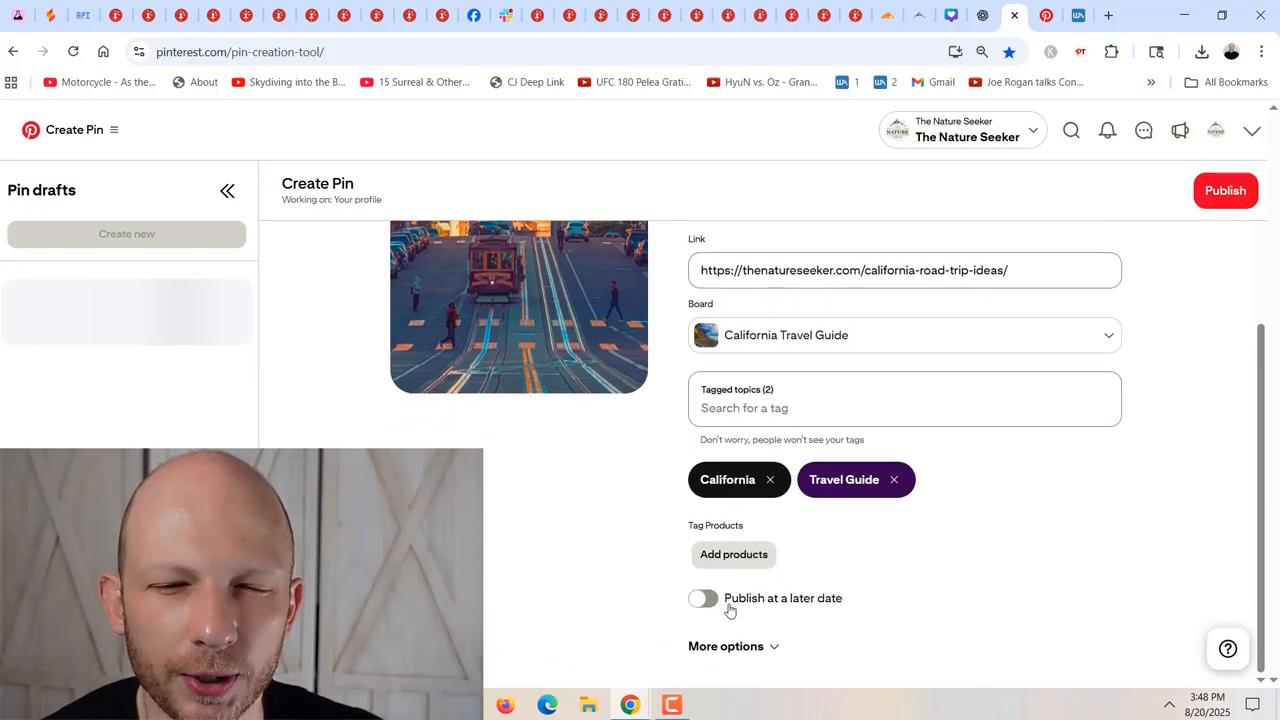
pyautogui.moveTo(844, 607); pyautogui.dragTo(641, 606)
pyautogui.click(604, 604)
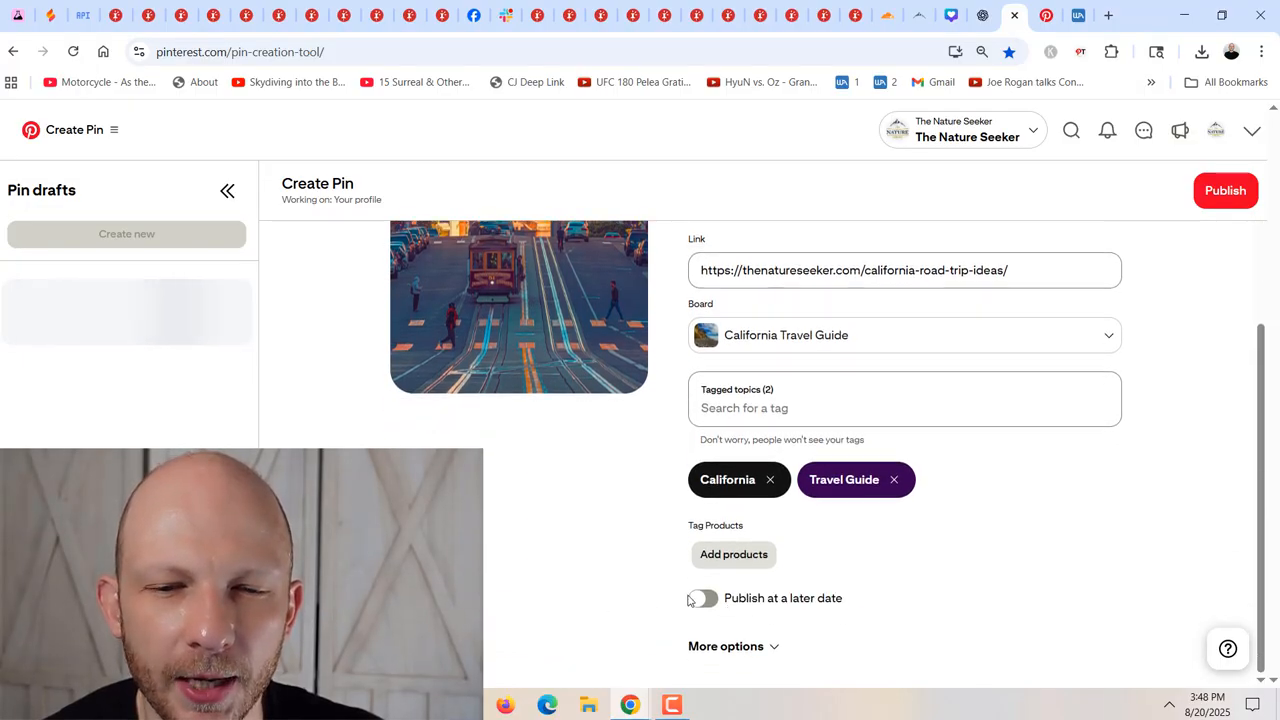
pyautogui.click(702, 598)
pyautogui.scroll(-1, 634, 594)
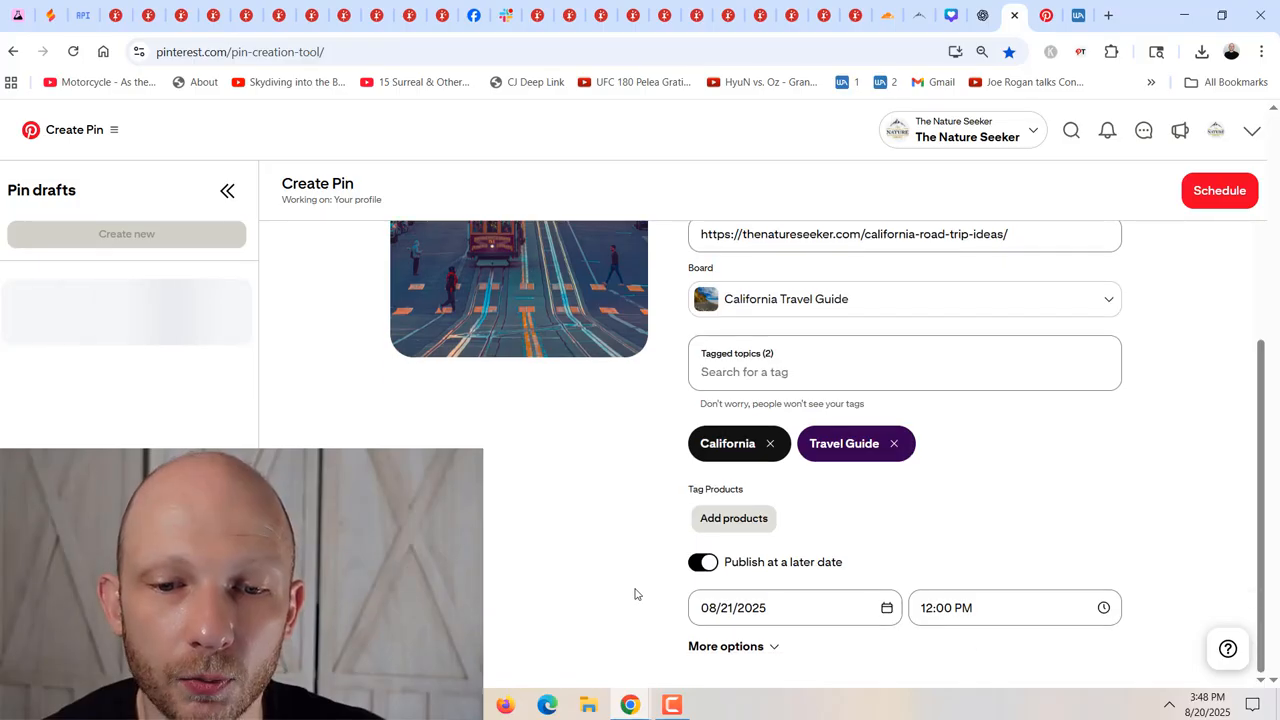
pyautogui.moveTo(704, 609); pyautogui.dragTo(764, 609)
pyautogui.click(664, 608)
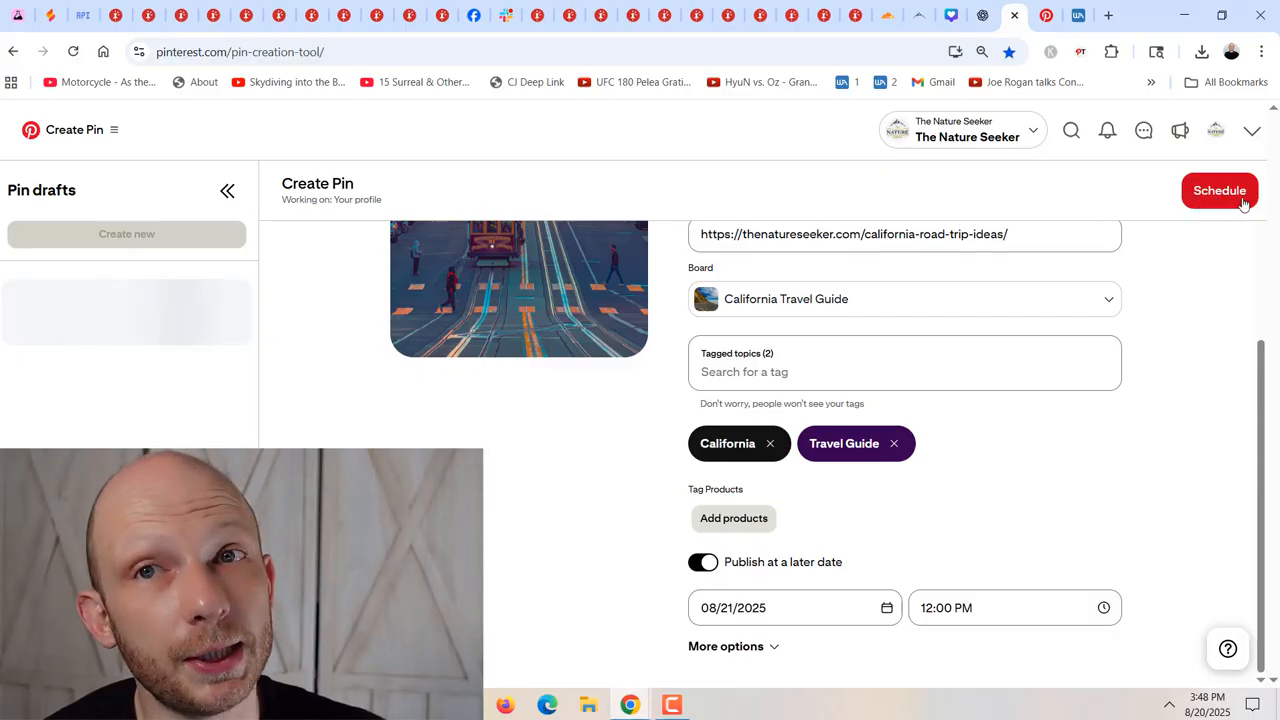
# Look ahead to September 2025 in the publish date calendar and close it without choosing another date.
pyautogui.click(724, 609)
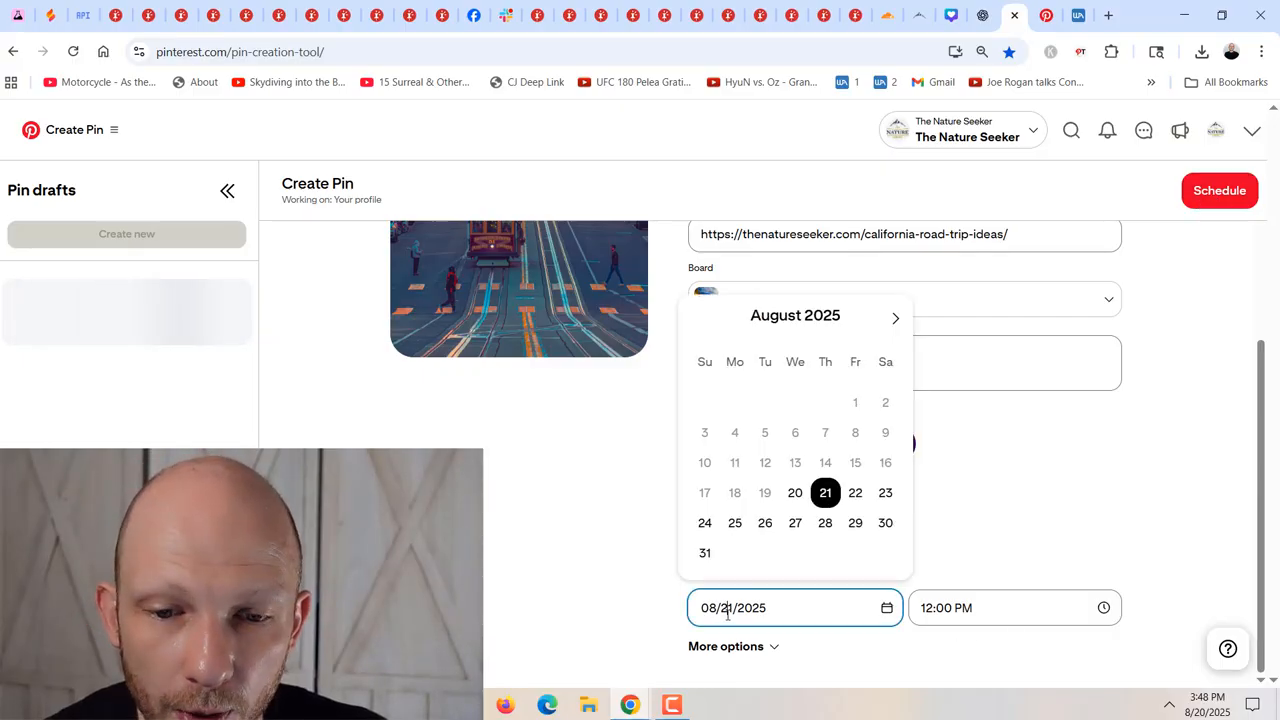
pyautogui.click(895, 318)
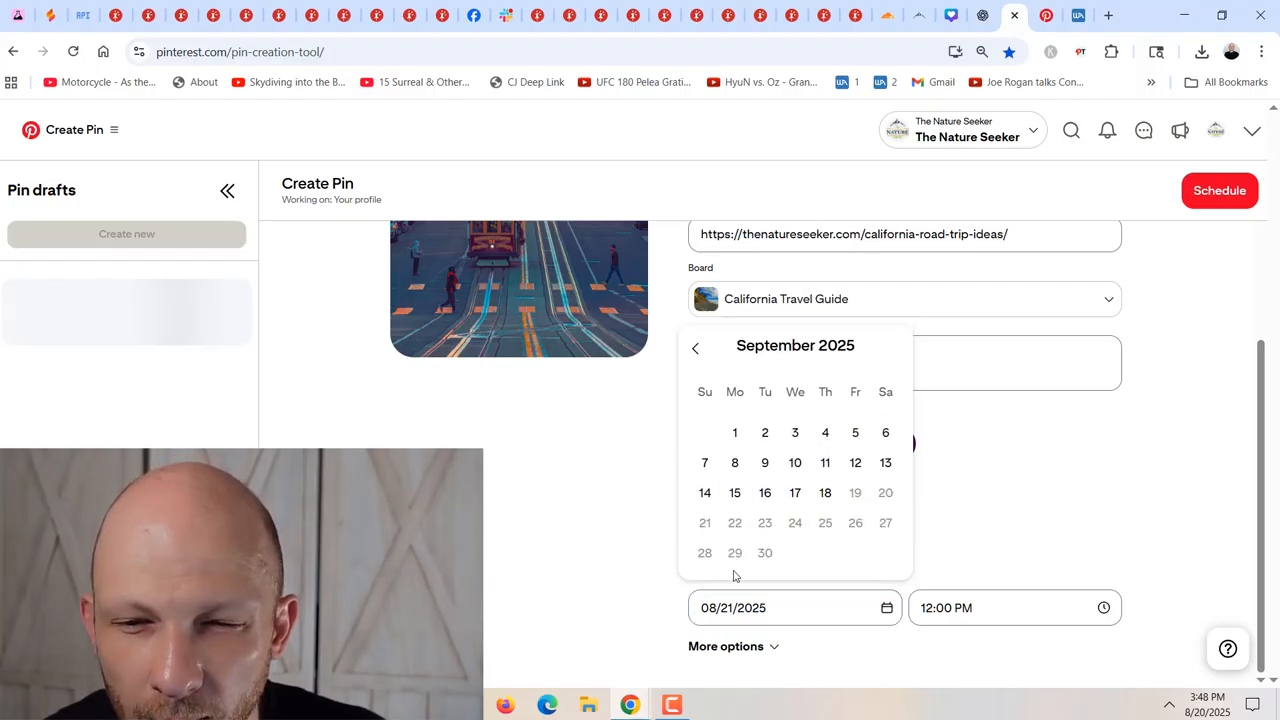
pyautogui.click(617, 577)
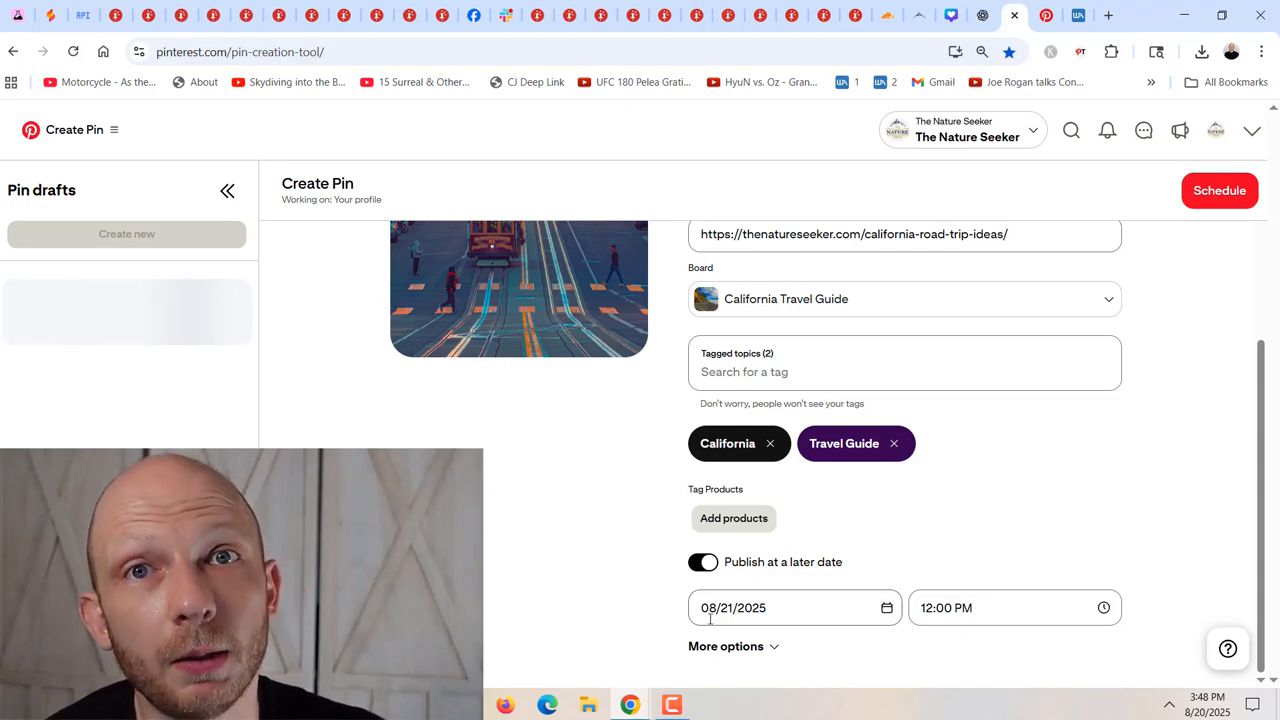
# Set the pin's publishing time to 09:30 AM.
pyautogui.click(929, 618)
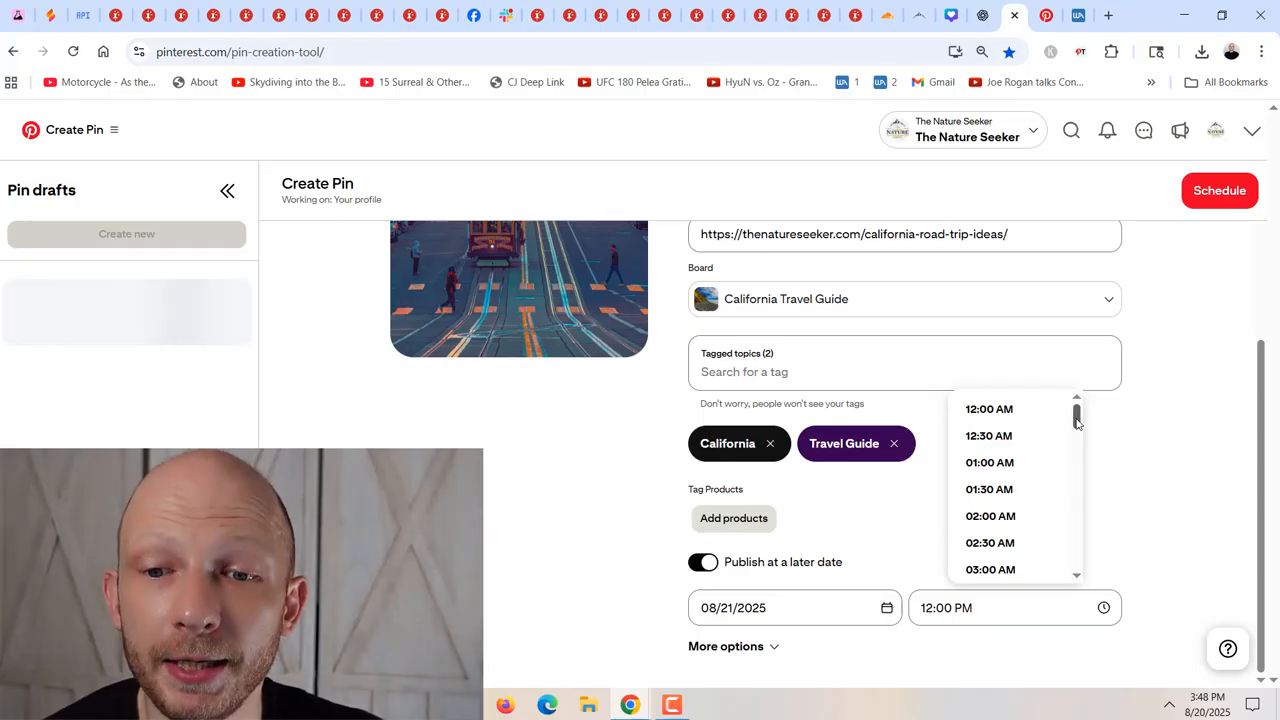
pyautogui.moveTo(1078, 437); pyautogui.dragTo(1077, 474)
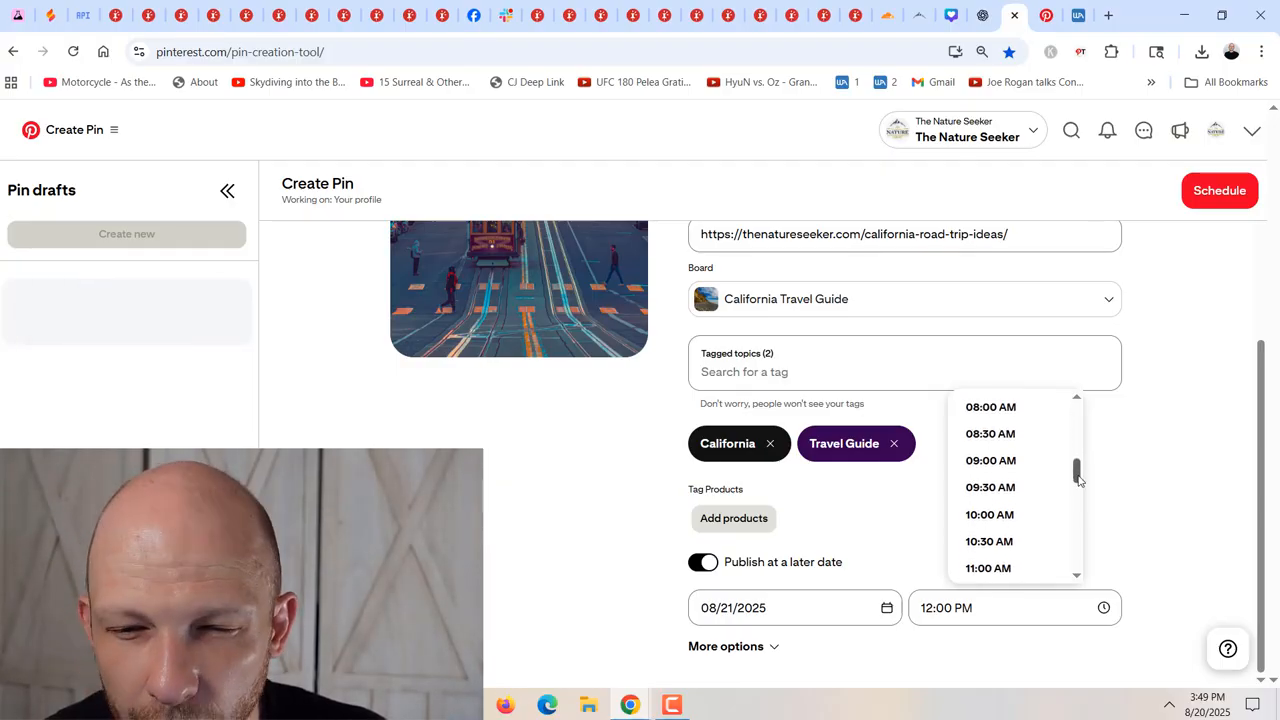
pyautogui.click(987, 488)
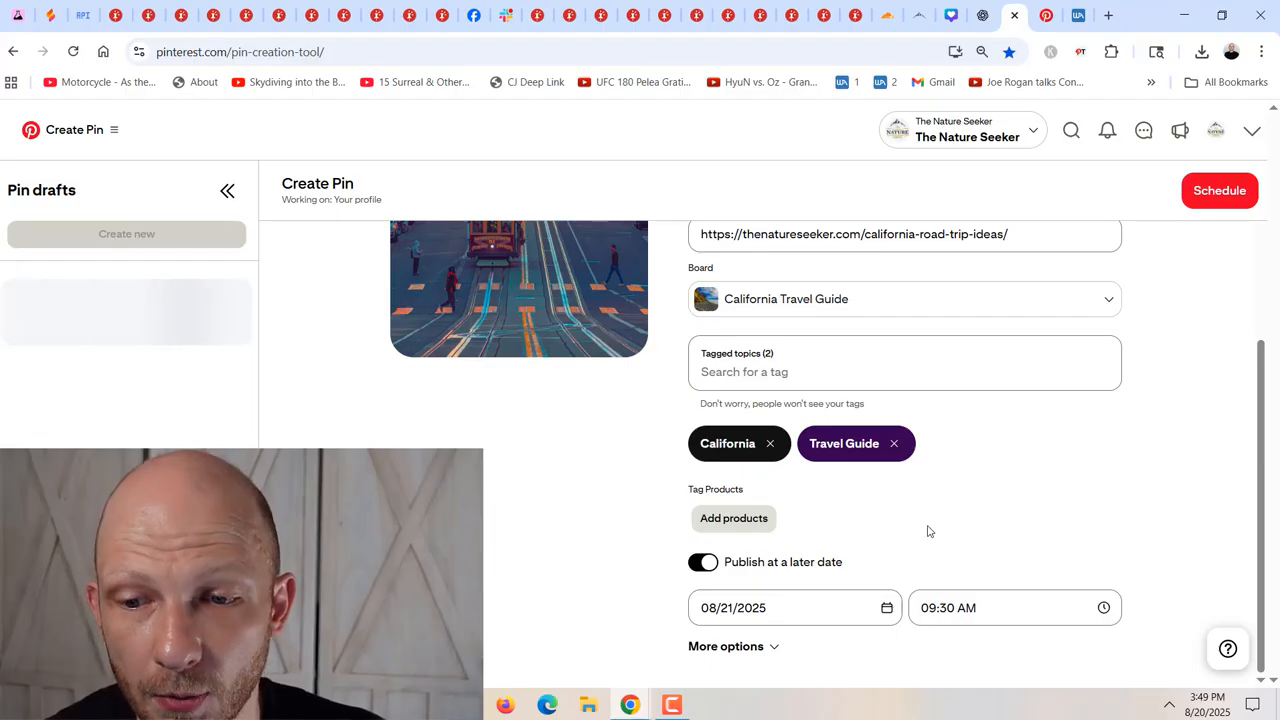
# Schedule the California travel guide pin for Aug 21 at 09:30 AM and confirm the scheduling.
pyautogui.scroll(1, 656, 522)
pyautogui.scroll(3, 656, 522)
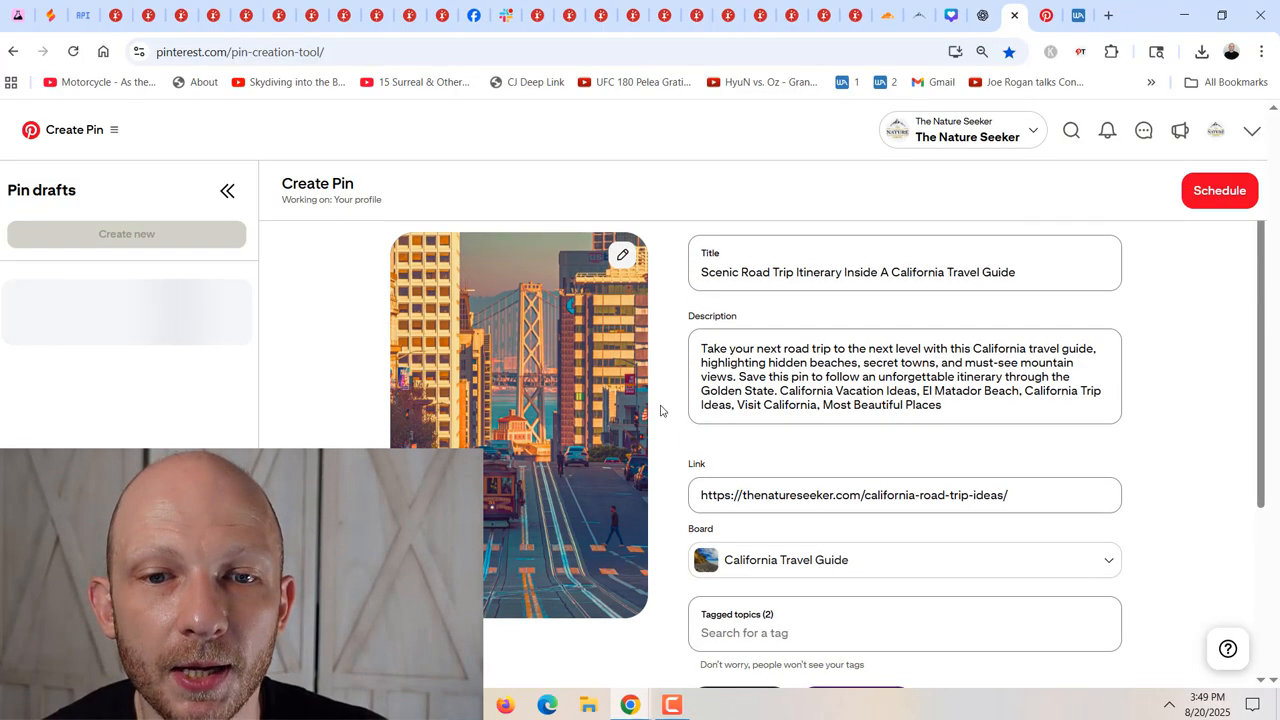
pyautogui.click(1223, 195)
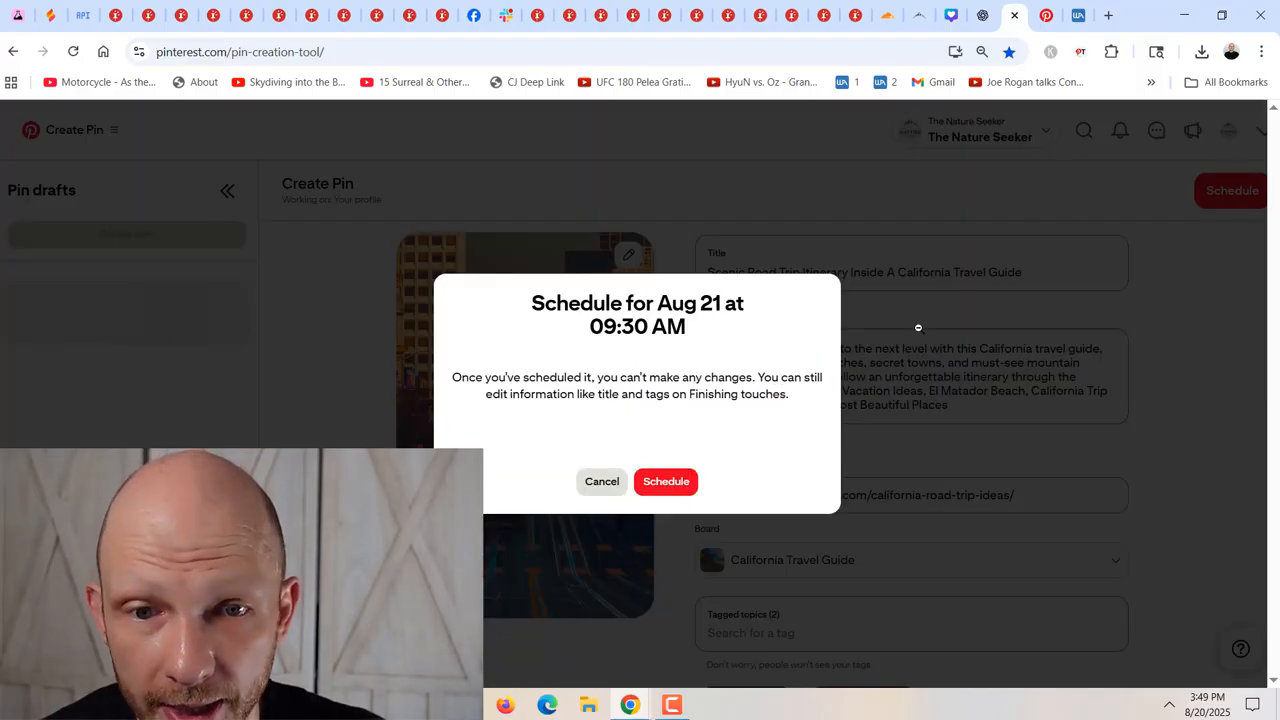
pyautogui.moveTo(550, 307); pyautogui.dragTo(711, 326)
pyautogui.click(702, 334)
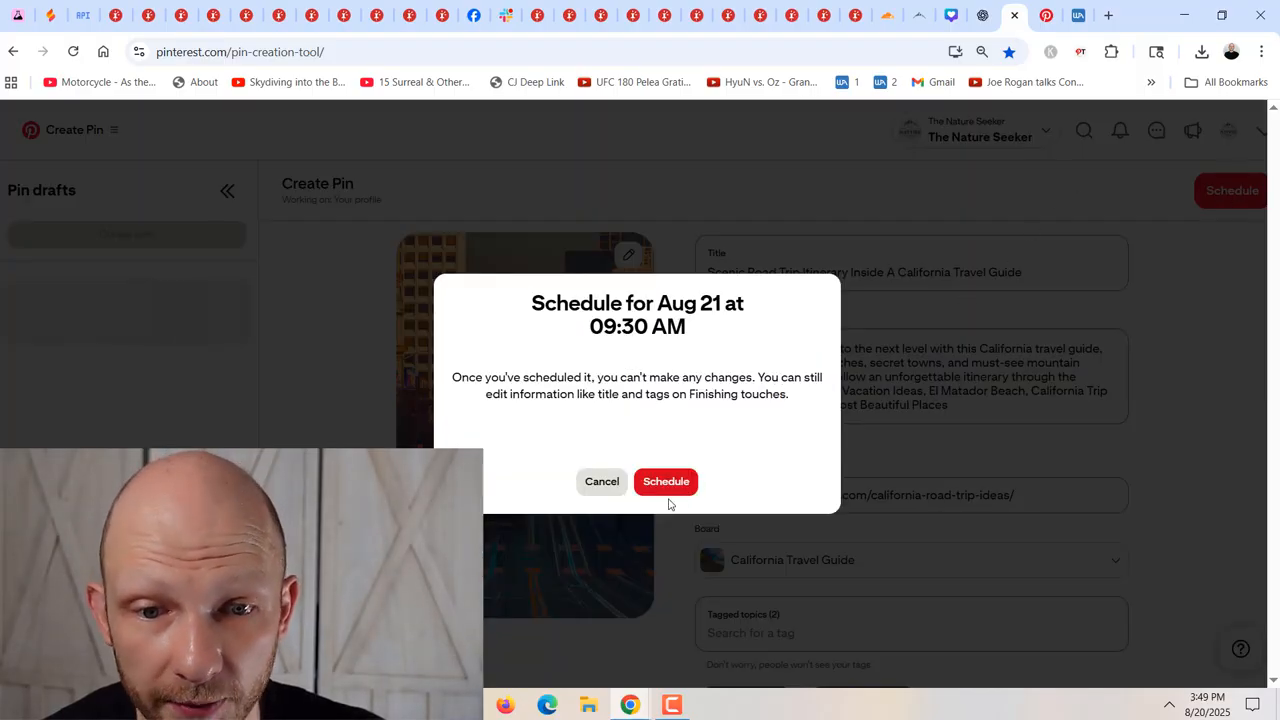
pyautogui.click(666, 481)
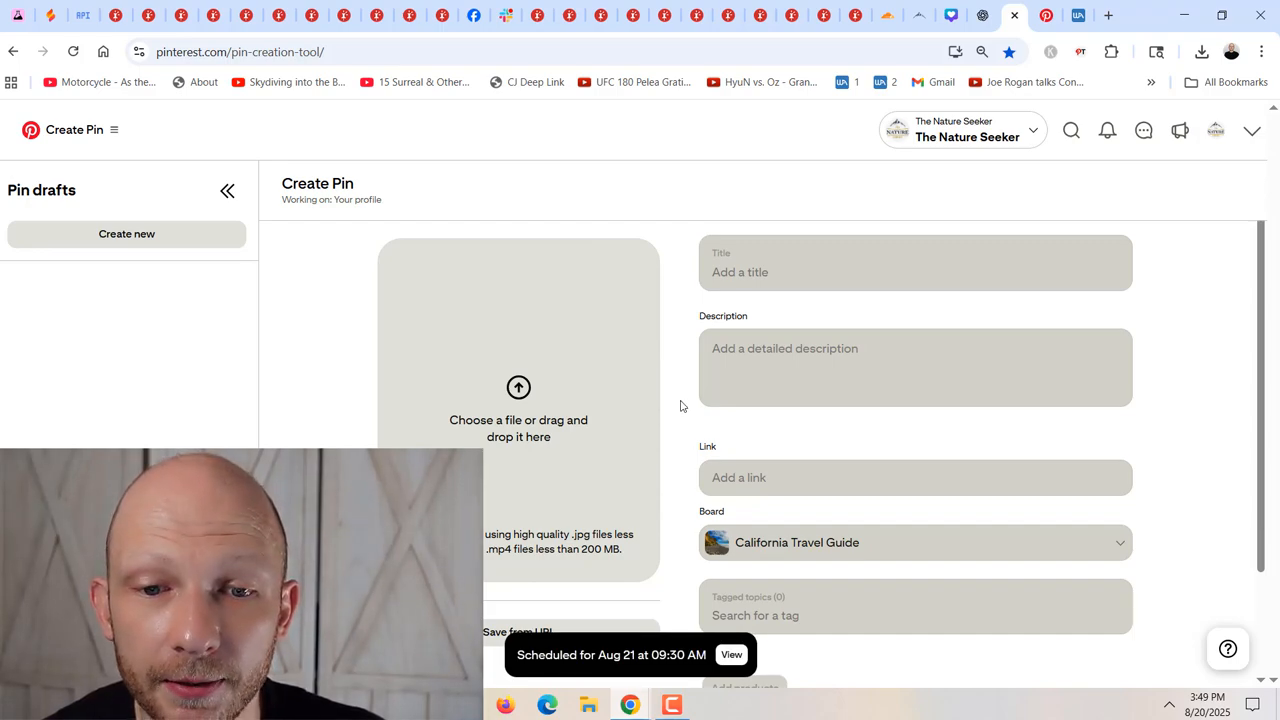
# Reload the Scheduled Pins page and find the newly scheduled California travel guide pin among the Thu, 8/21 pins.
pyautogui.click(1040, 15)
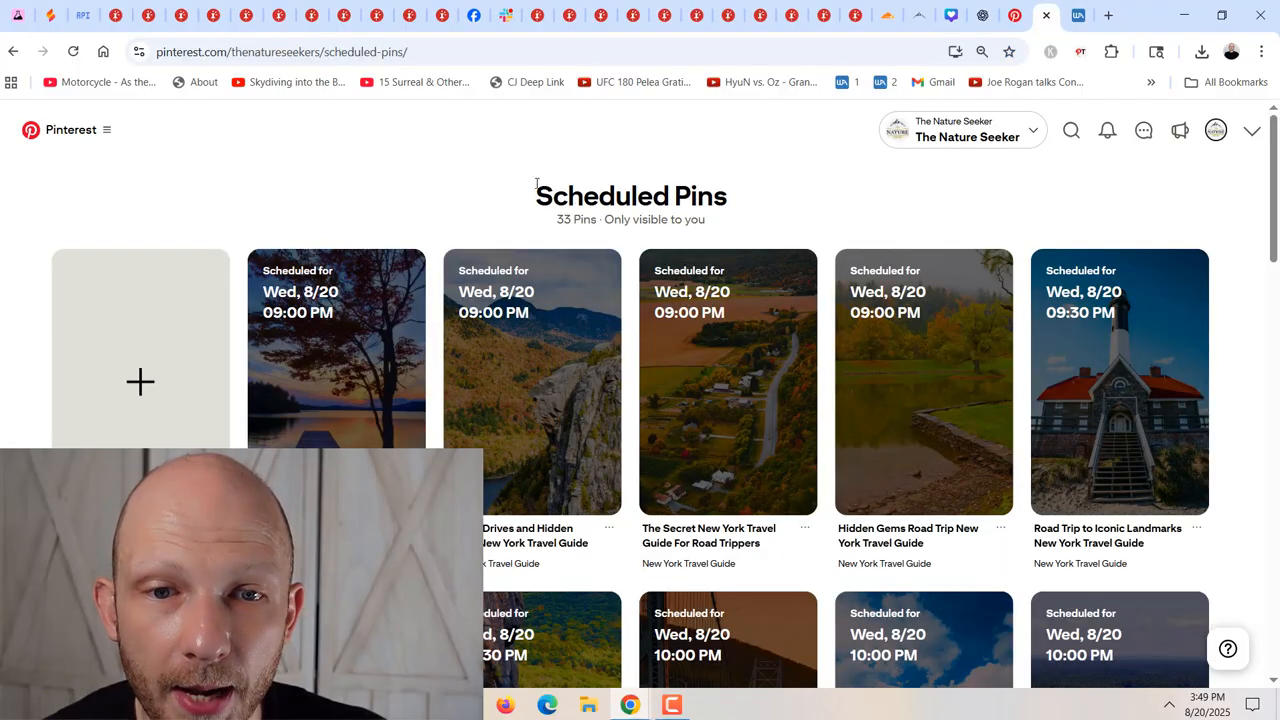
pyautogui.press('F5')
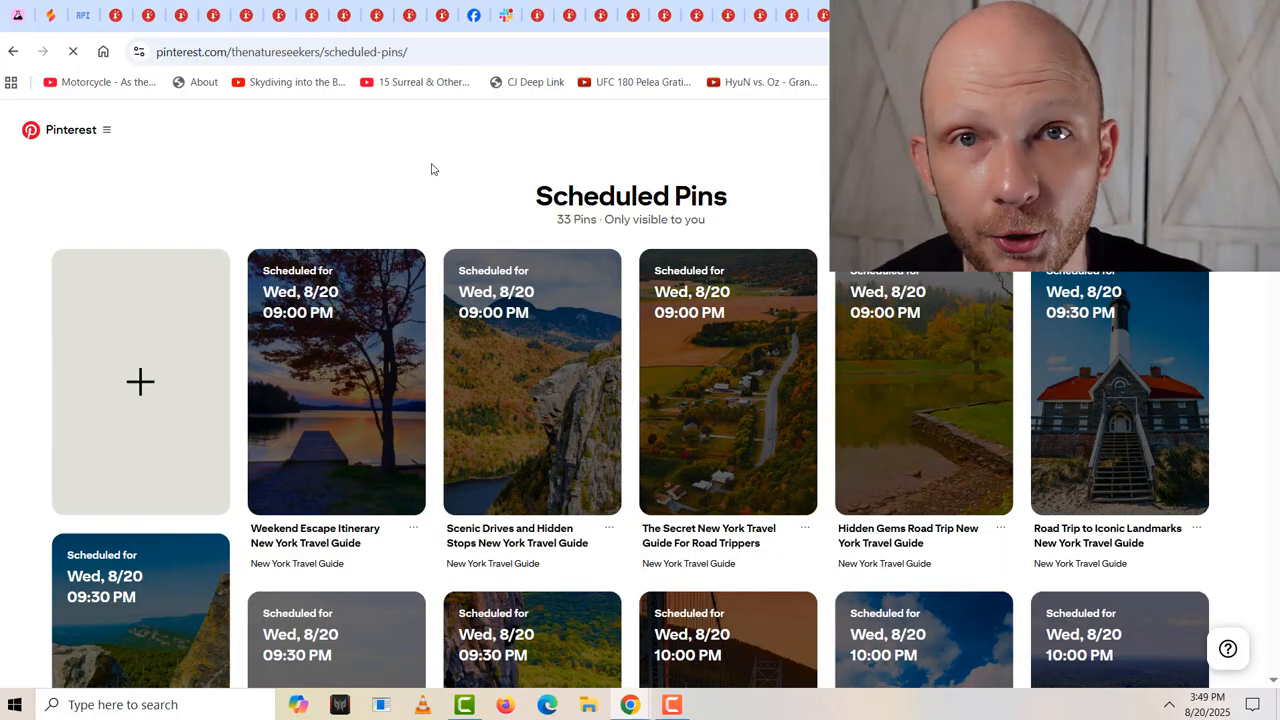
pyautogui.click(441, 56)
pyautogui.press('Return')
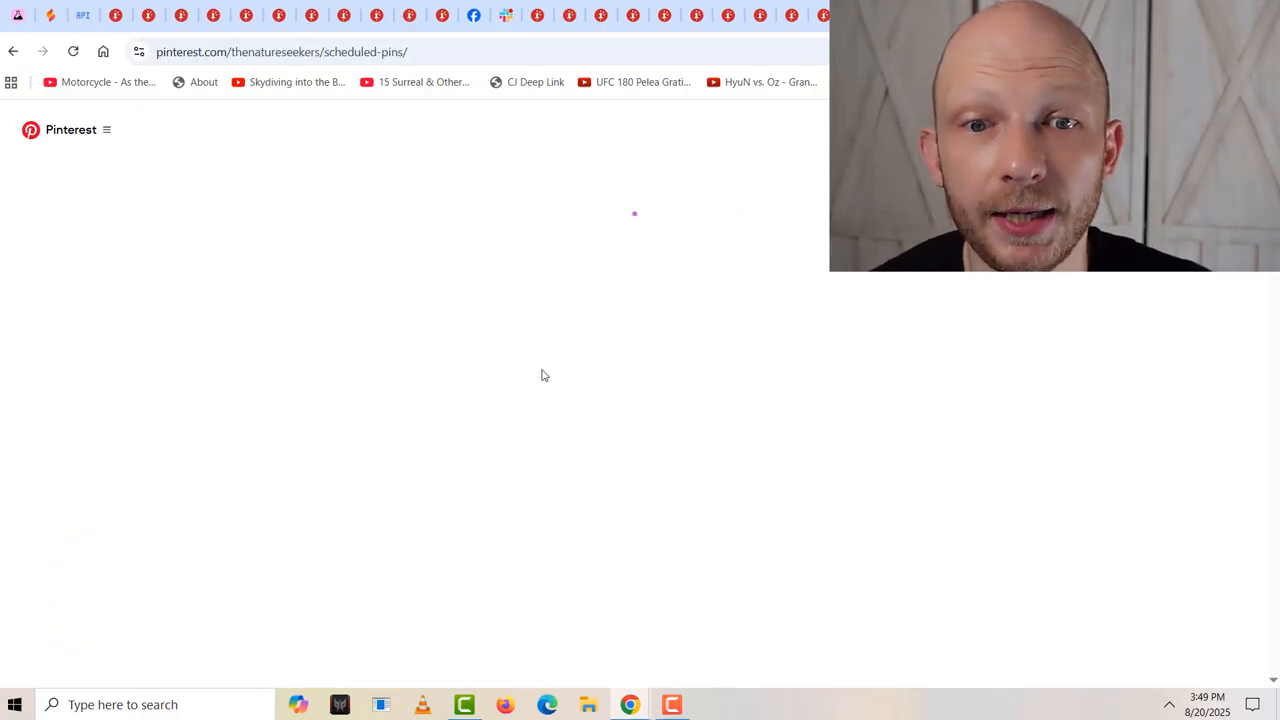
pyautogui.scroll(-10, 440, 530)
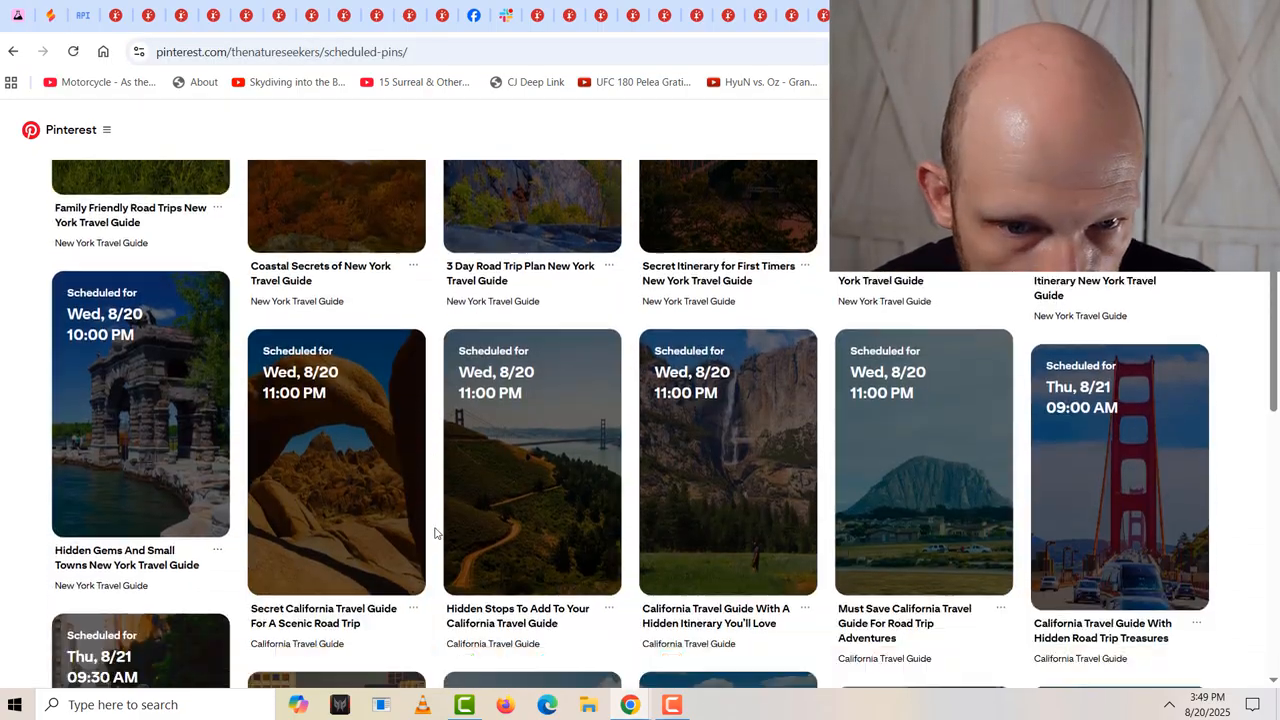
pyautogui.scroll(-4, 434, 533)
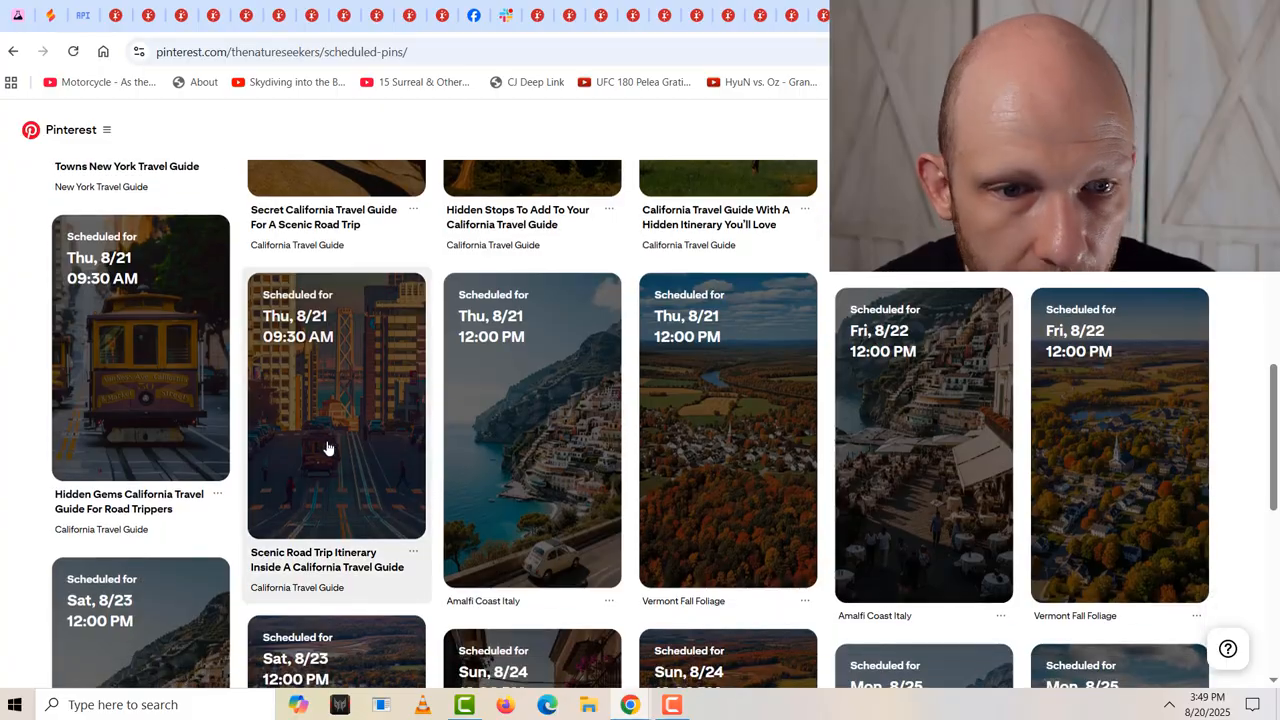
pyautogui.scroll(15, 330, 438)
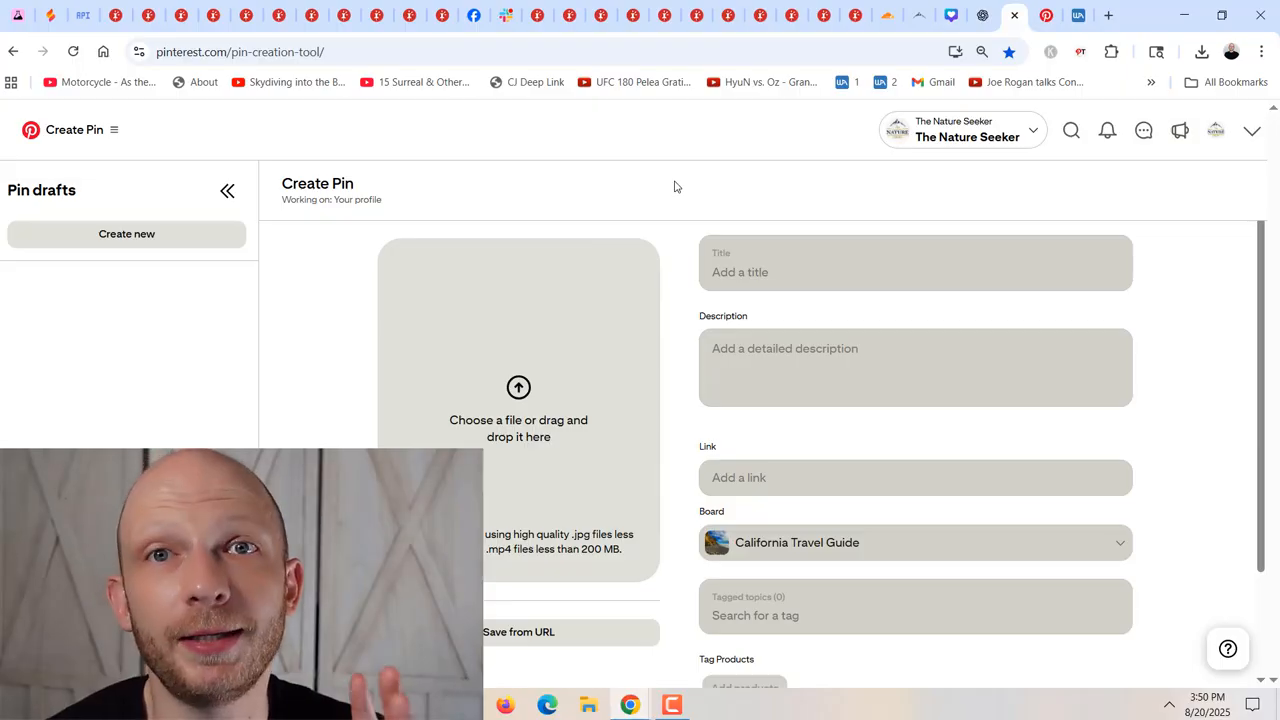
# View the edit page of the scheduled pin "Weekend Escape Itinerary New York Travel Guide" and return to the Scheduled Pins overview.
pyautogui.click(1046, 5)
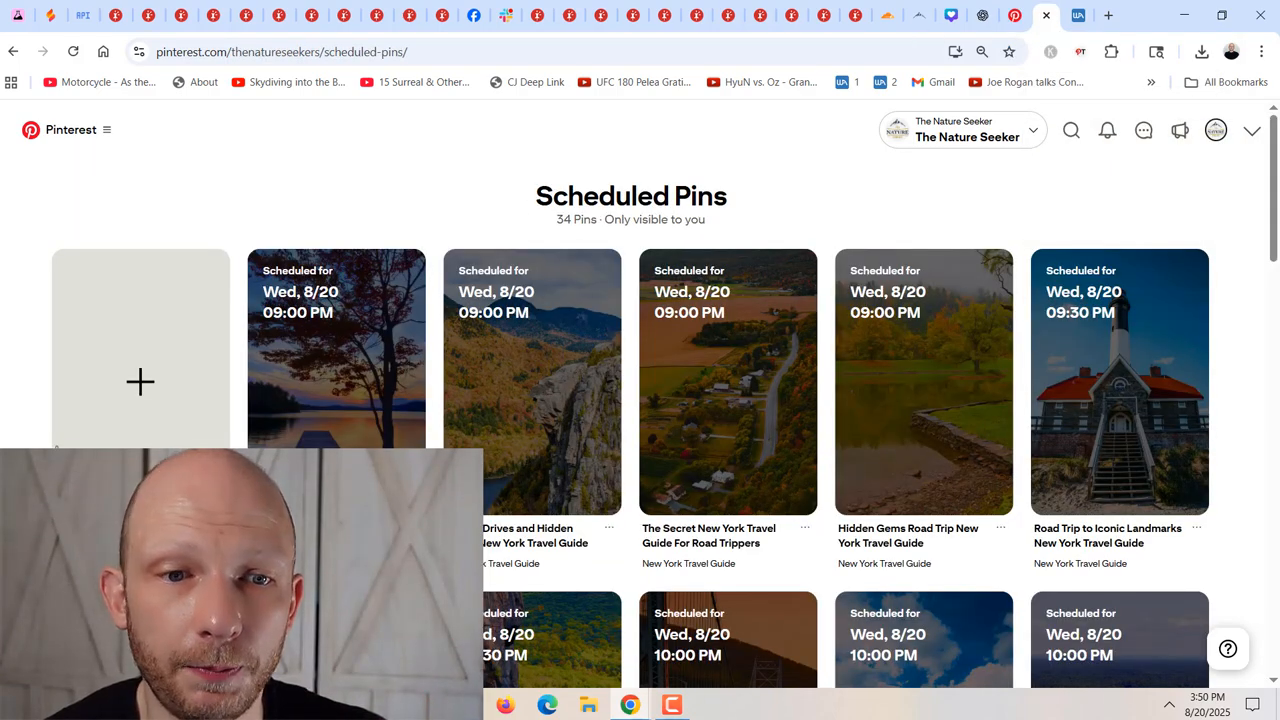
pyautogui.scroll(-3, 1143, 400)
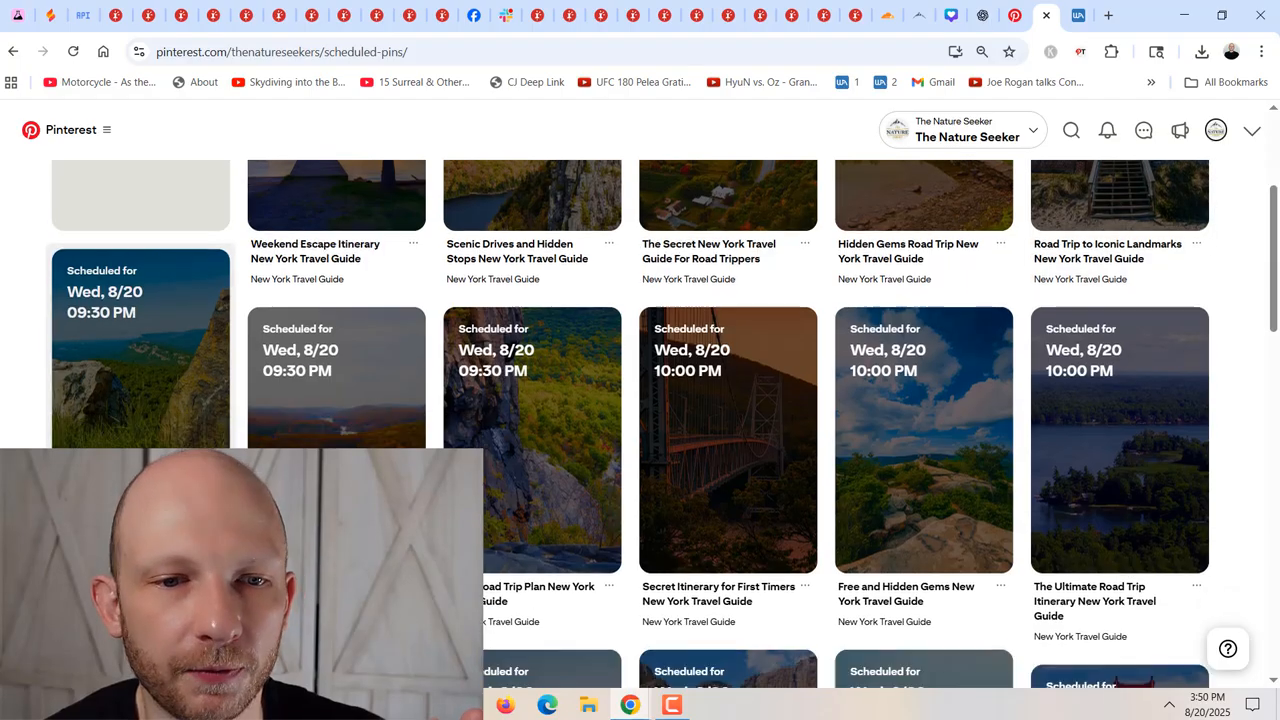
pyautogui.scroll(3, 106, 483)
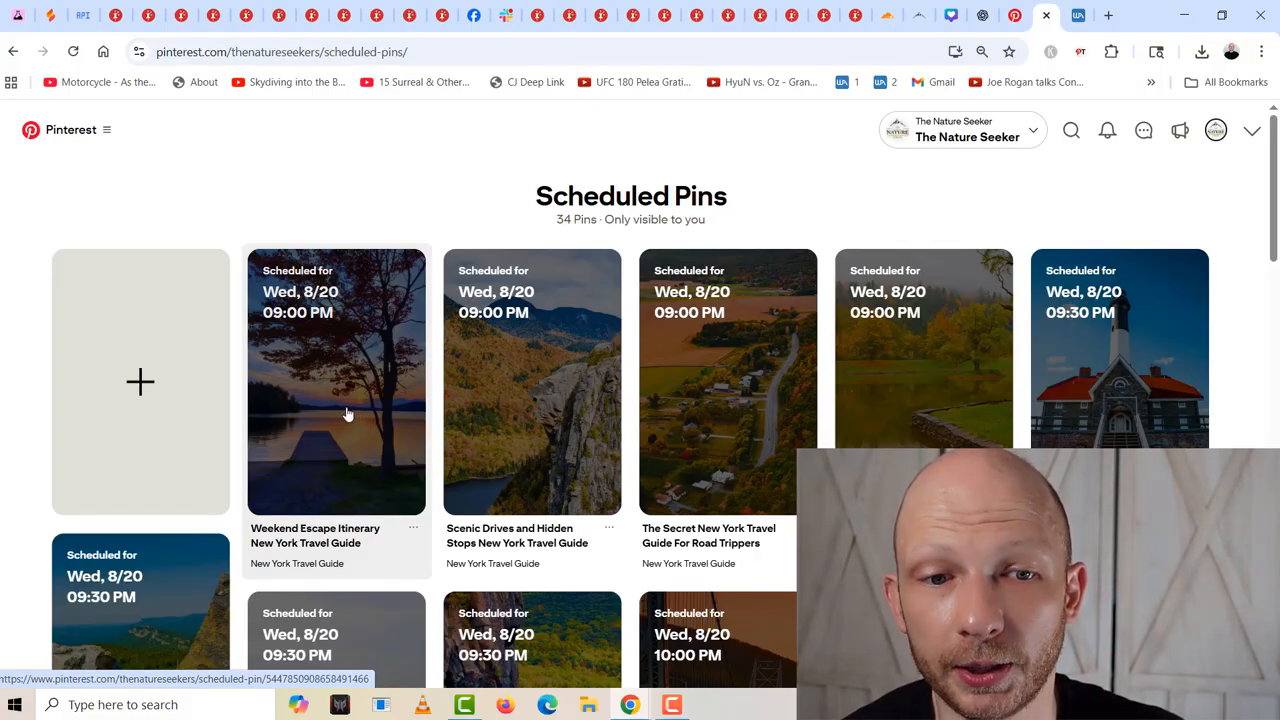
pyautogui.click(348, 414)
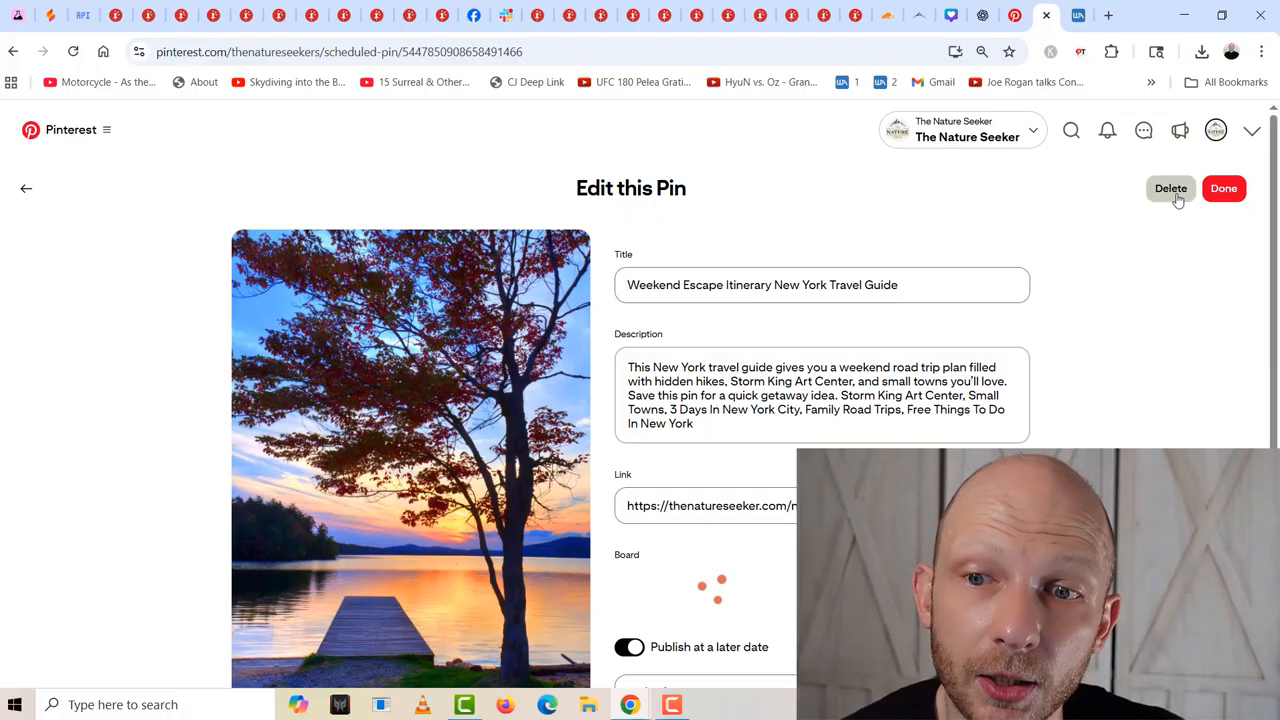
pyautogui.click(26, 188)
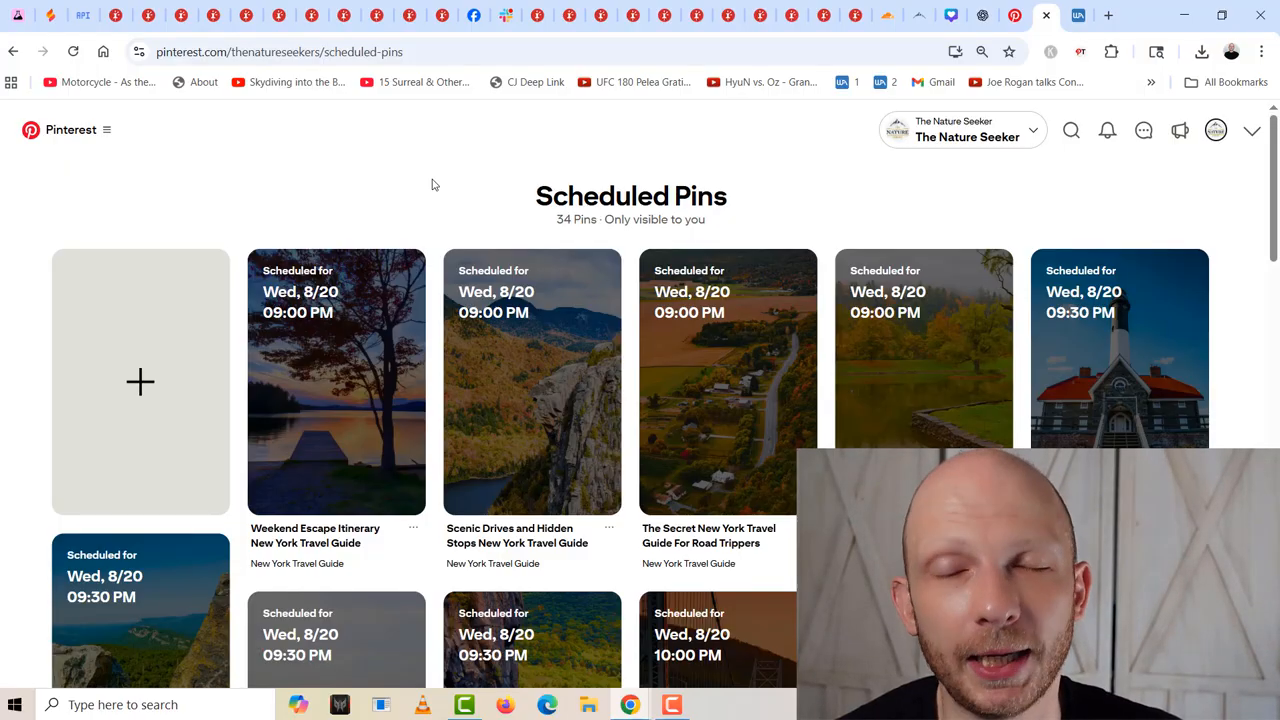
# Switch to the Mediavine dashboard in the other browser window and examine The Nature Seeker's last 30 days revenue and earnings summary.
pyautogui.click(630, 705)
pyautogui.click(730, 643)
pyautogui.click(284, 7)
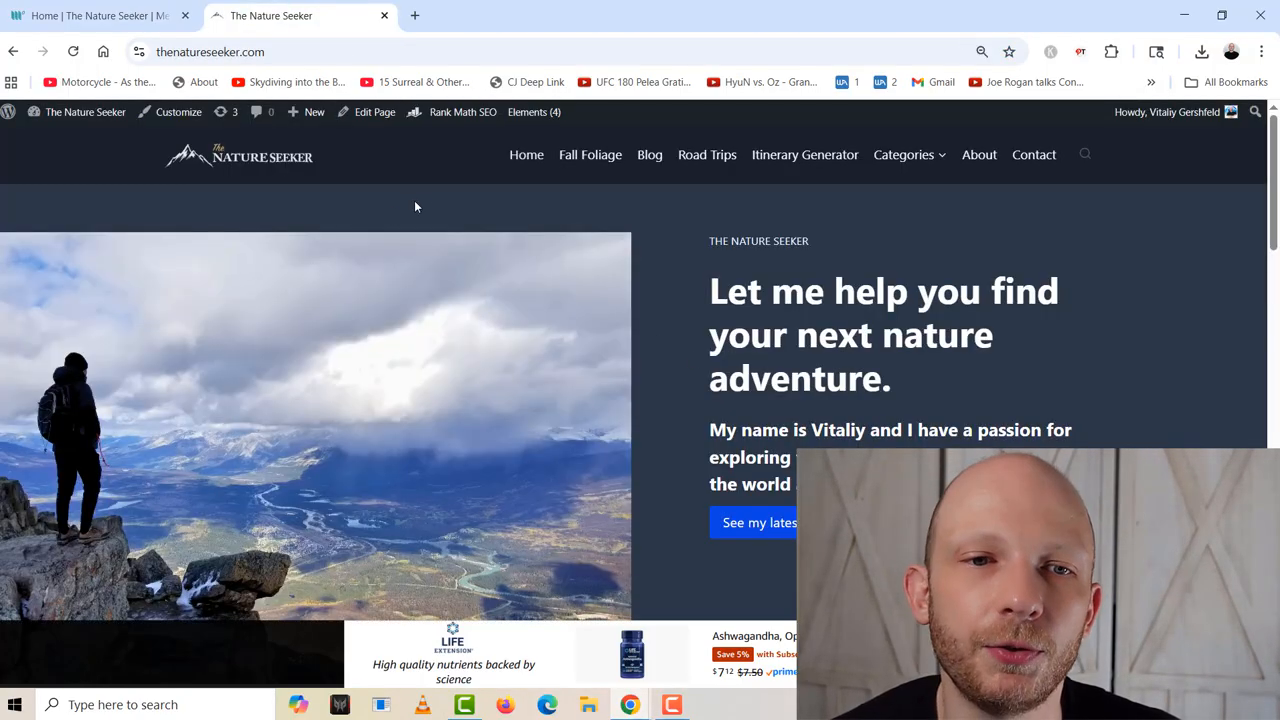
pyautogui.click(100, 15)
pyautogui.scroll(-5, 546, 537)
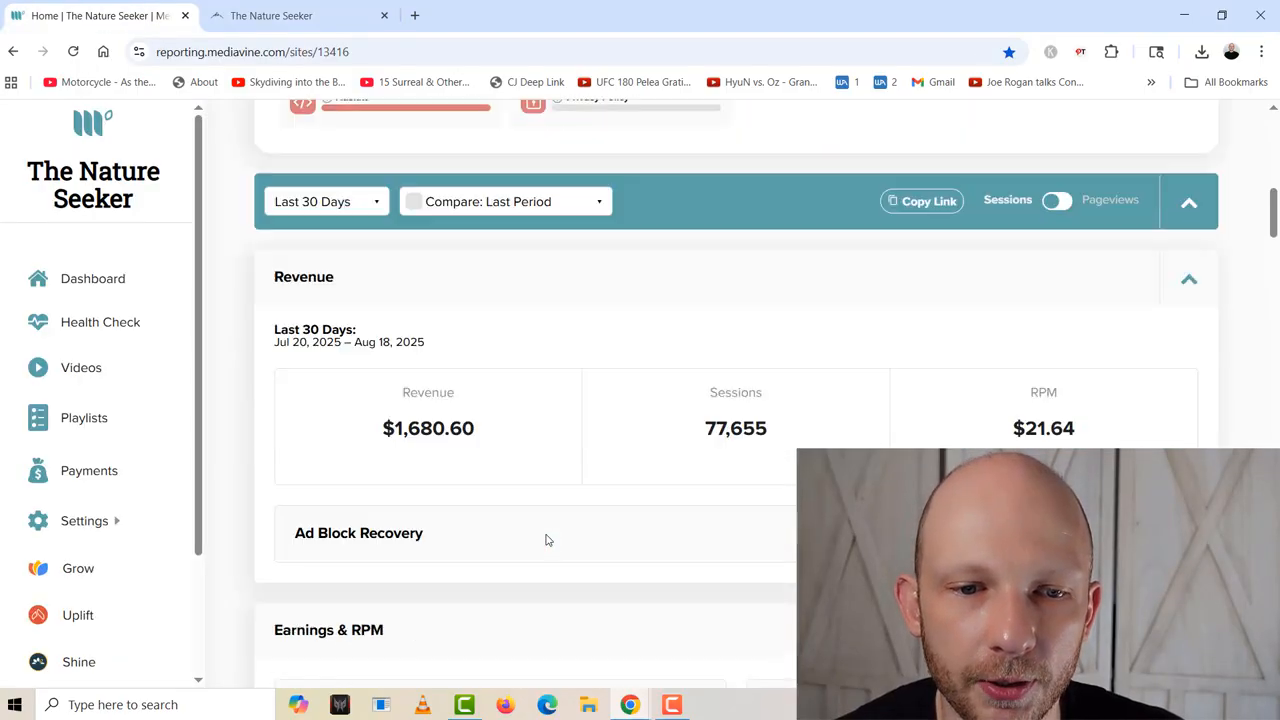
pyautogui.moveTo(347, 388); pyautogui.dragTo(494, 380)
pyautogui.click(498, 382)
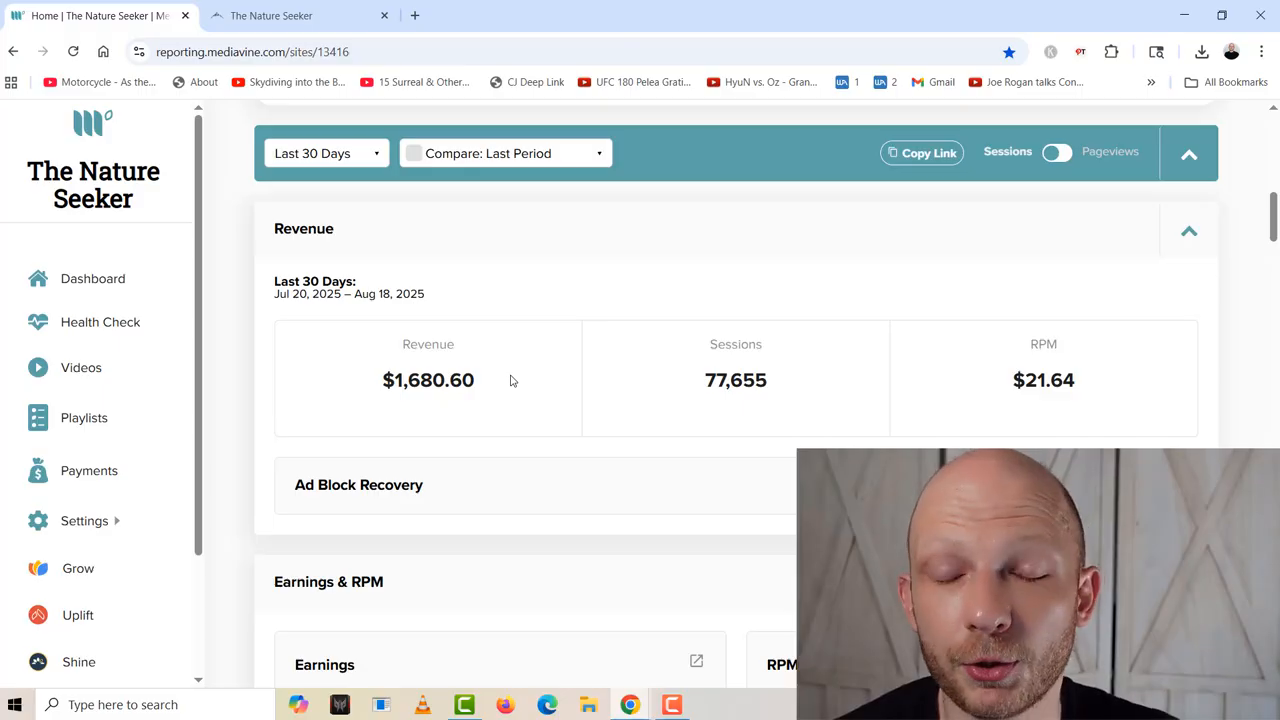
pyautogui.moveTo(510, 380)
pyautogui.mouseDown()
pyautogui.moveTo(354, 380)
pyautogui.moveTo(324, 401)
pyautogui.moveTo(523, 383)
pyautogui.mouseUp()
pyautogui.click(324, 401)
pyautogui.click(521, 388)
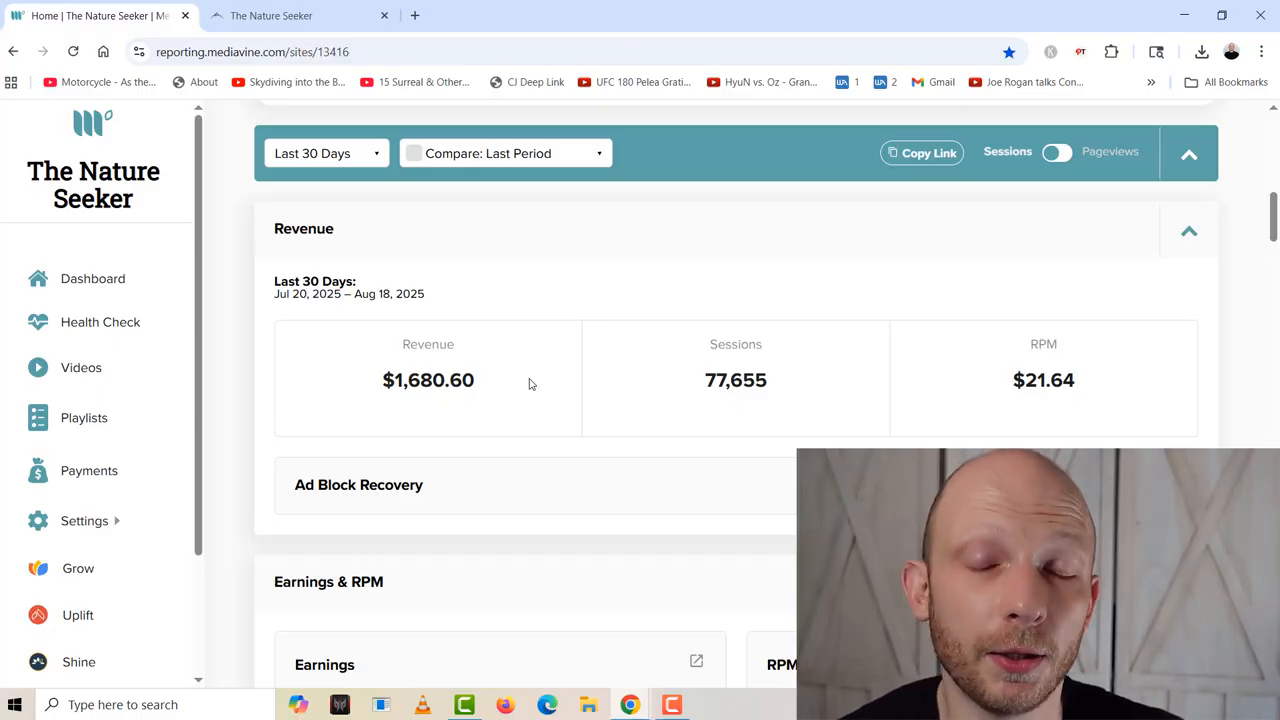
pyautogui.scroll(10, 530, 384)
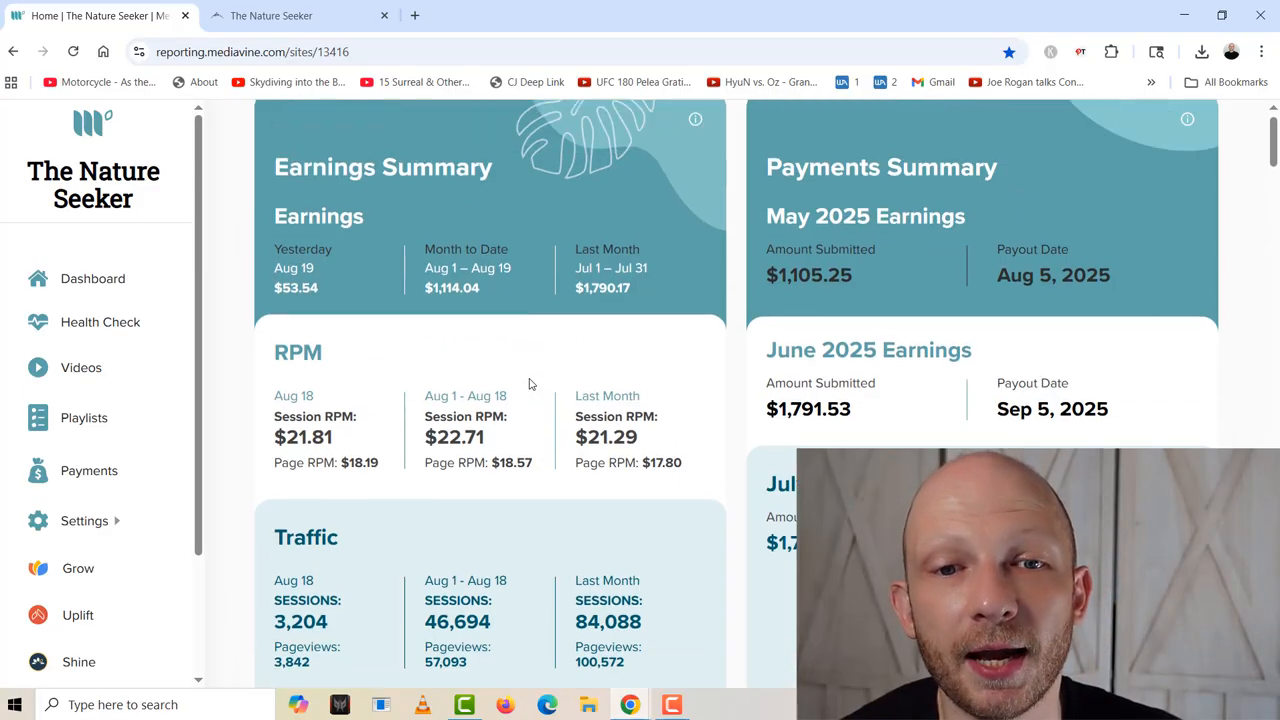